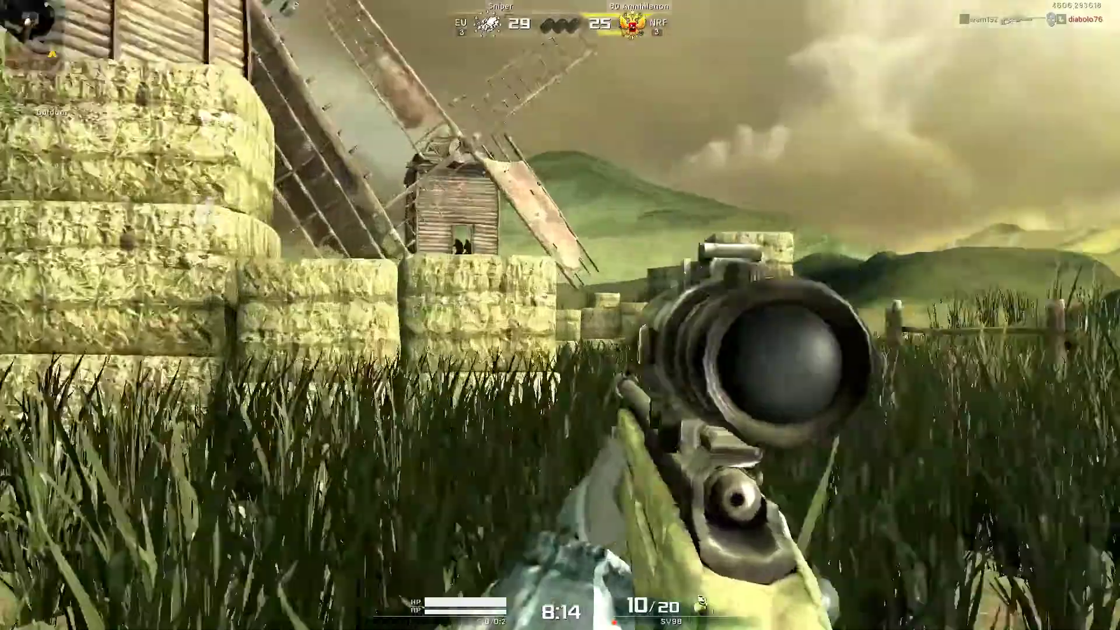
- Snipe the enemies by the windmill door with the scope, scoring a kill
right_click(561, 315)
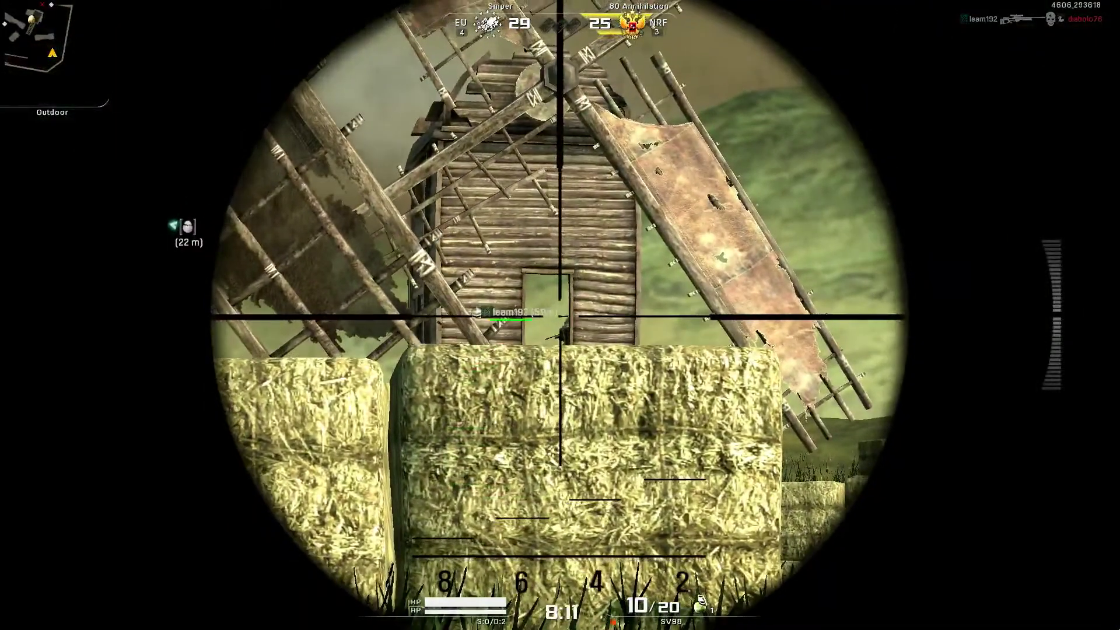
left_click(560, 315)
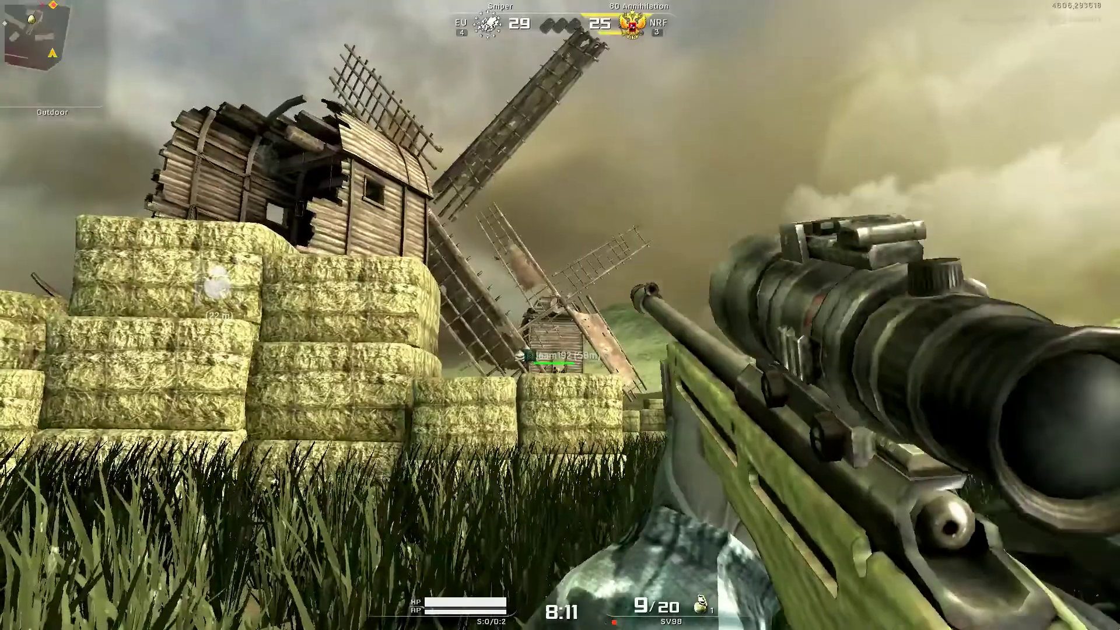
right_click(561, 315)
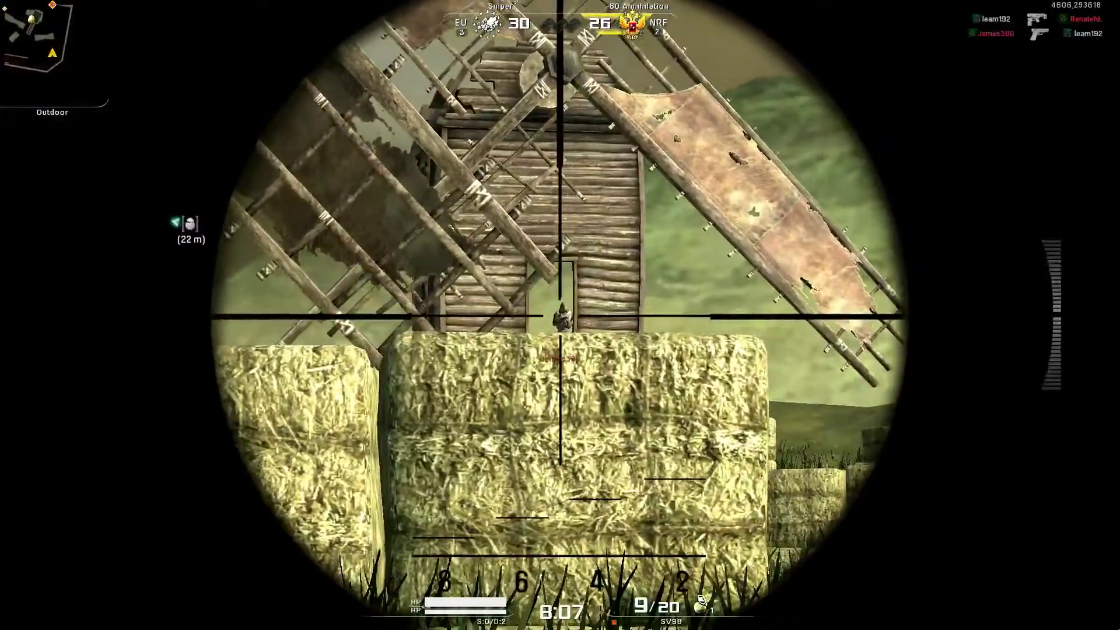
left_click(560, 315)
right_click(560, 315)
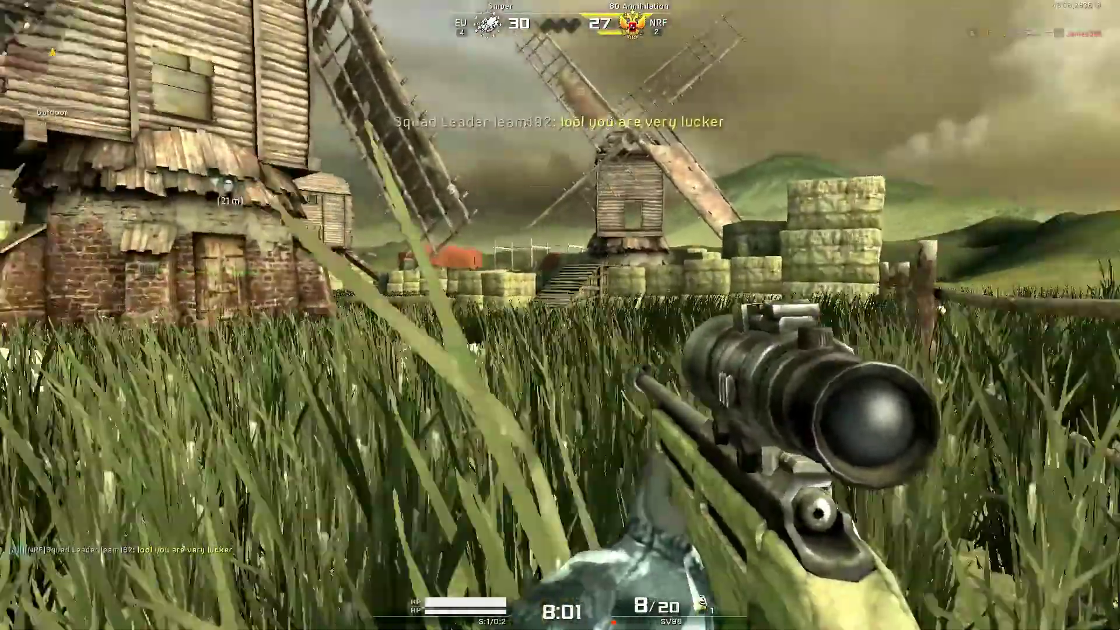
- Advance along the hay bales and through the grass toward the windmill
key("w")
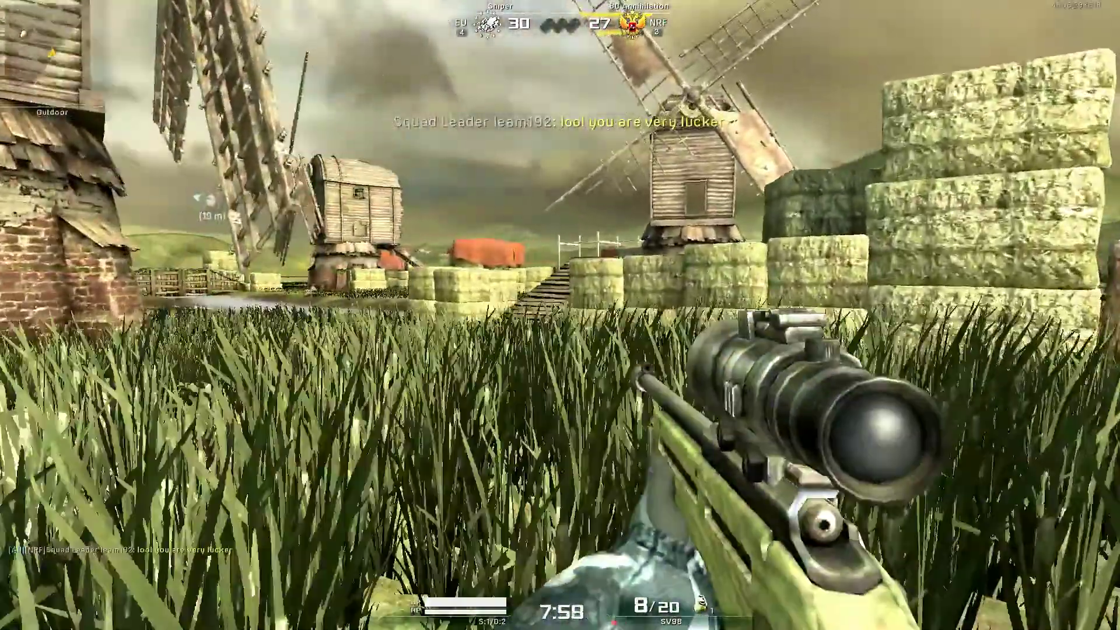
key("w")
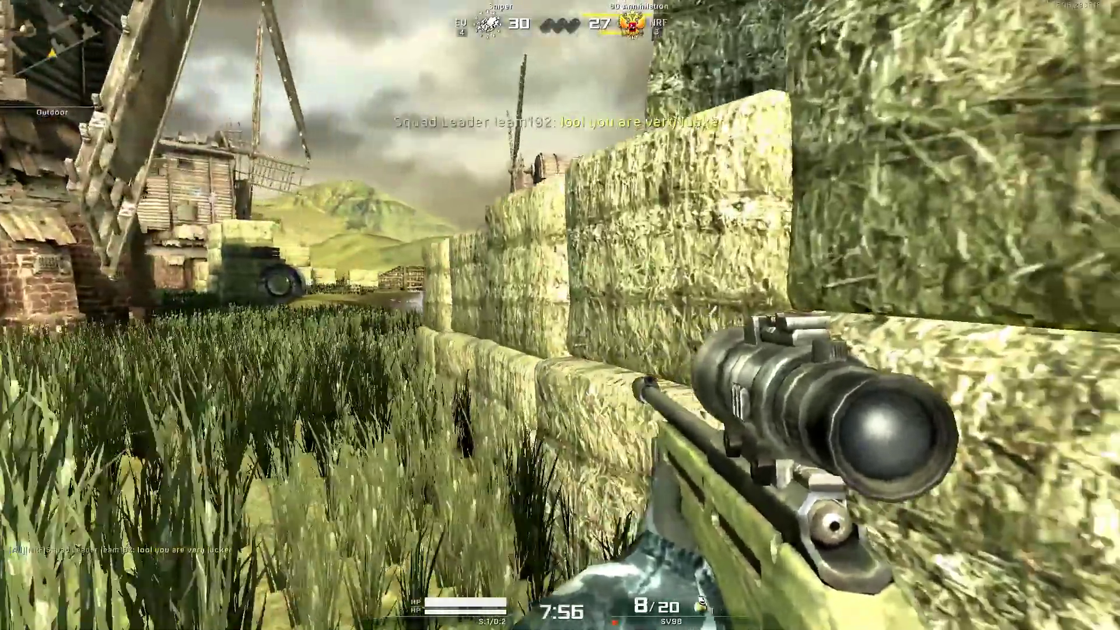
key("w")
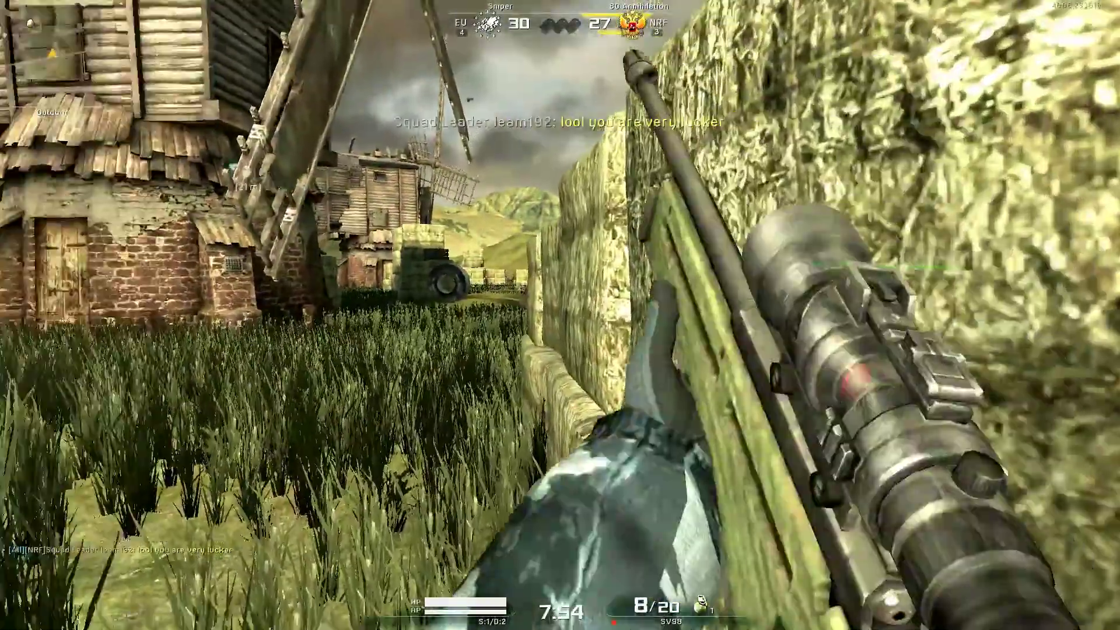
key("w")
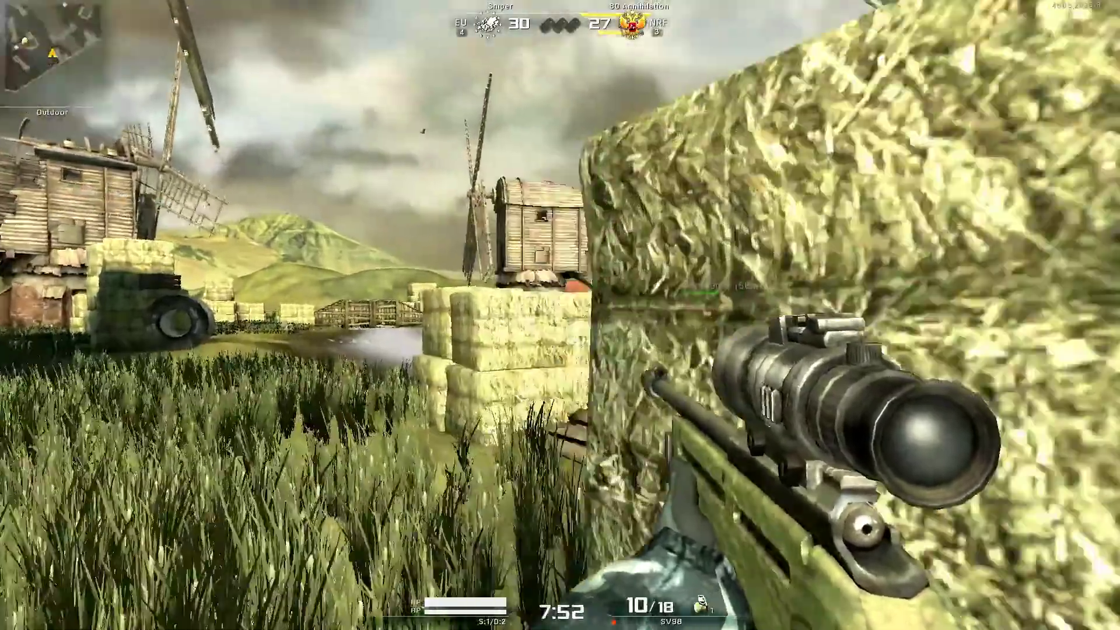
key("w")
right_click(560, 315)
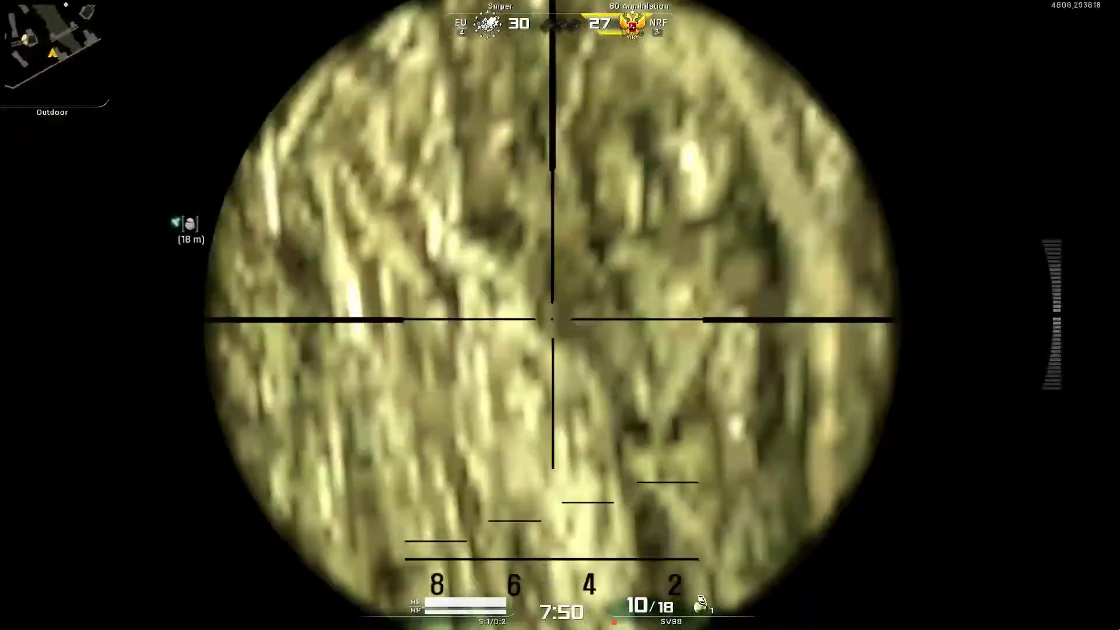
right_click(560, 316)
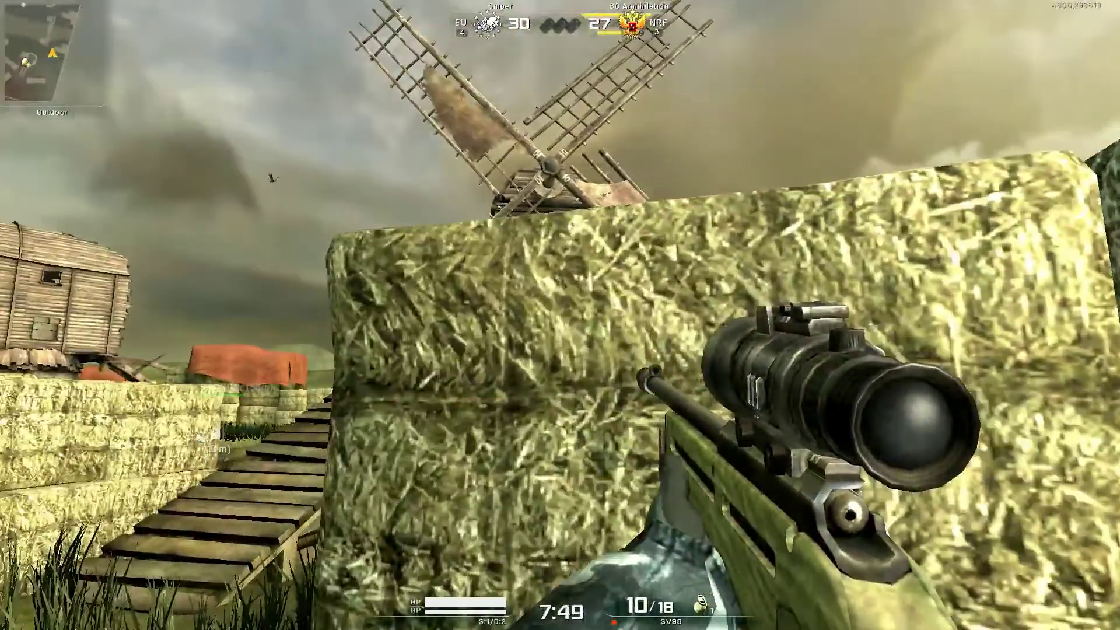
key("w")
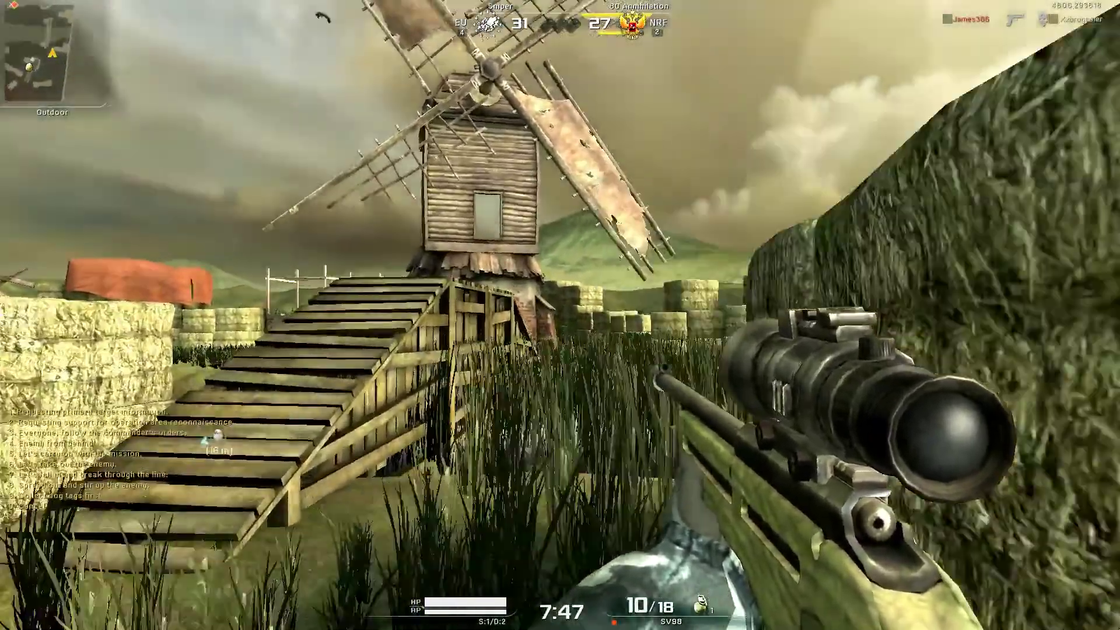
key("w")
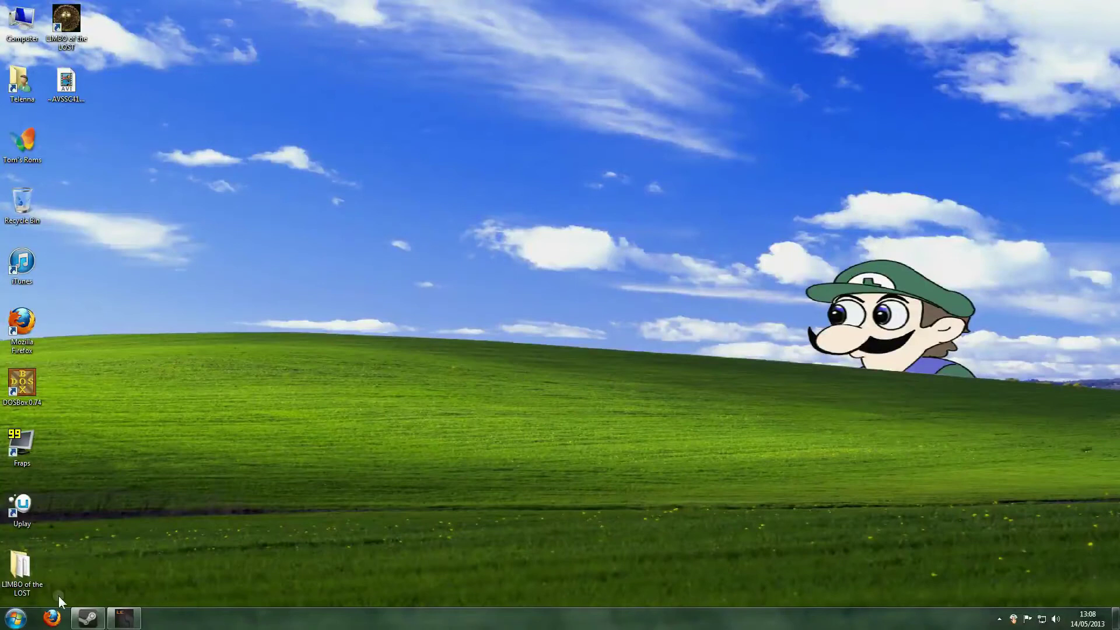
- Search the Start menu for regedit and launch Registry Editor
left_click(18, 619)
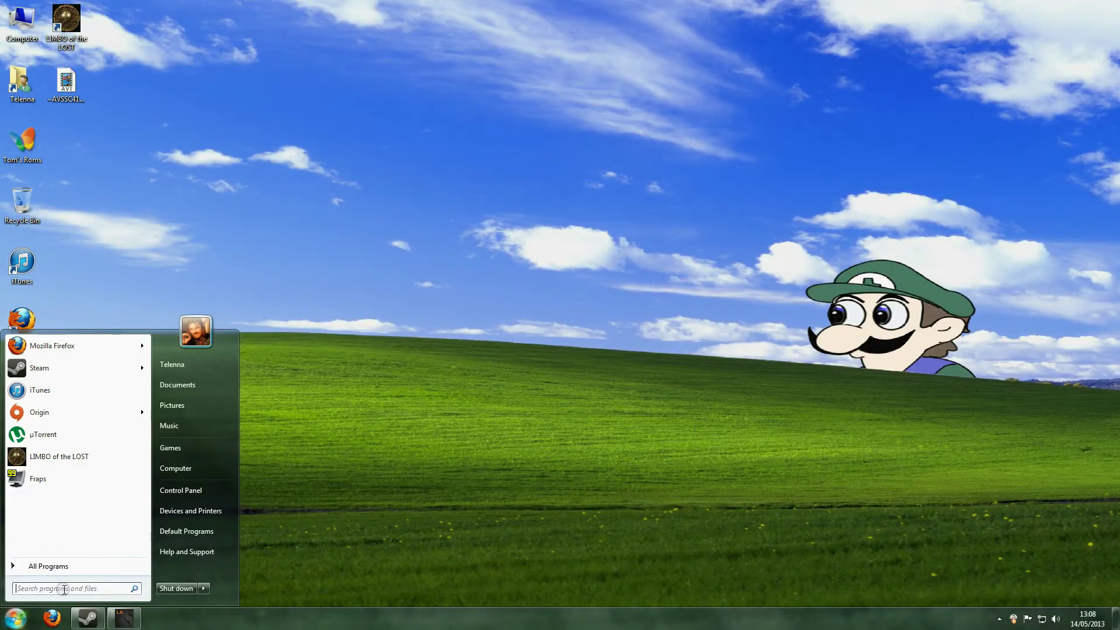
type("regedit")
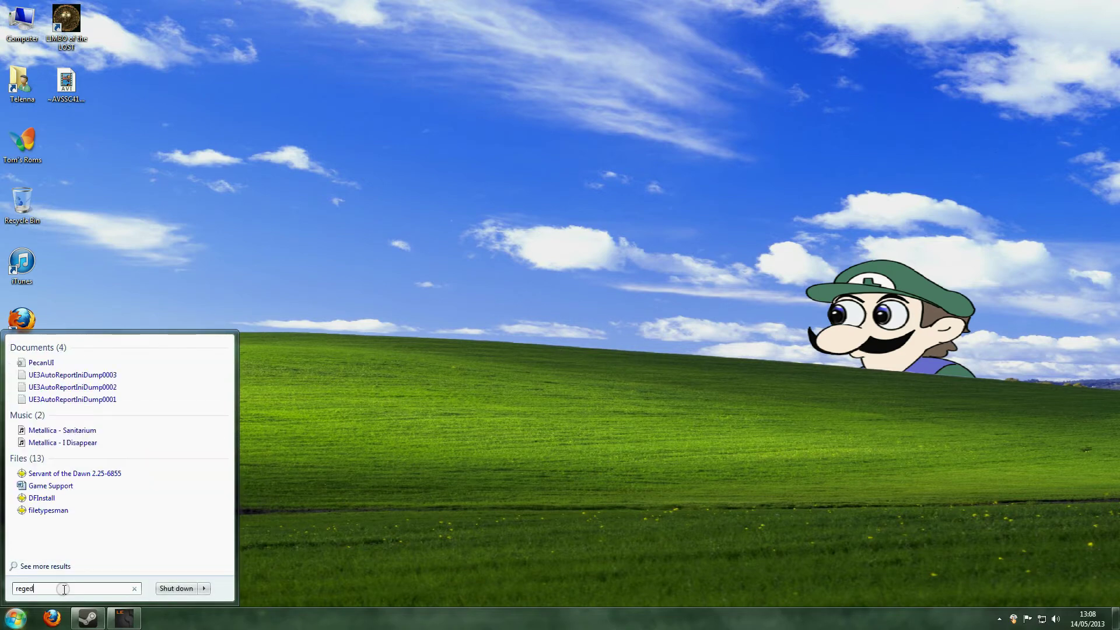
key("Return")
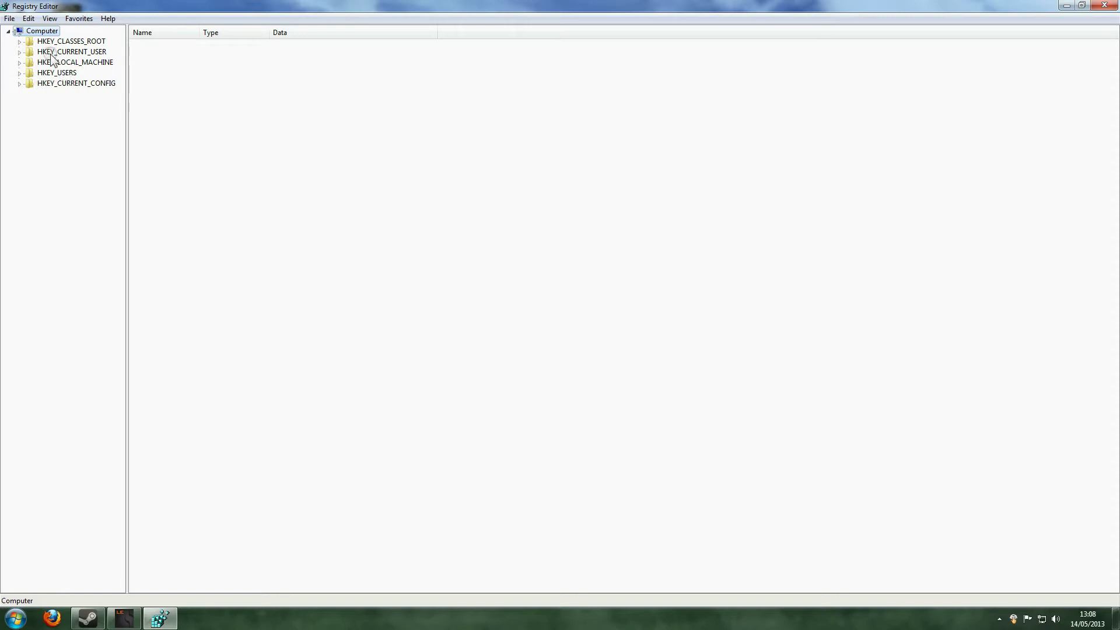
- Expand HKEY_CURRENT_USER, Software, Microsoft, Windows and CurrentVersion in the tree pane
left_click(20, 51)
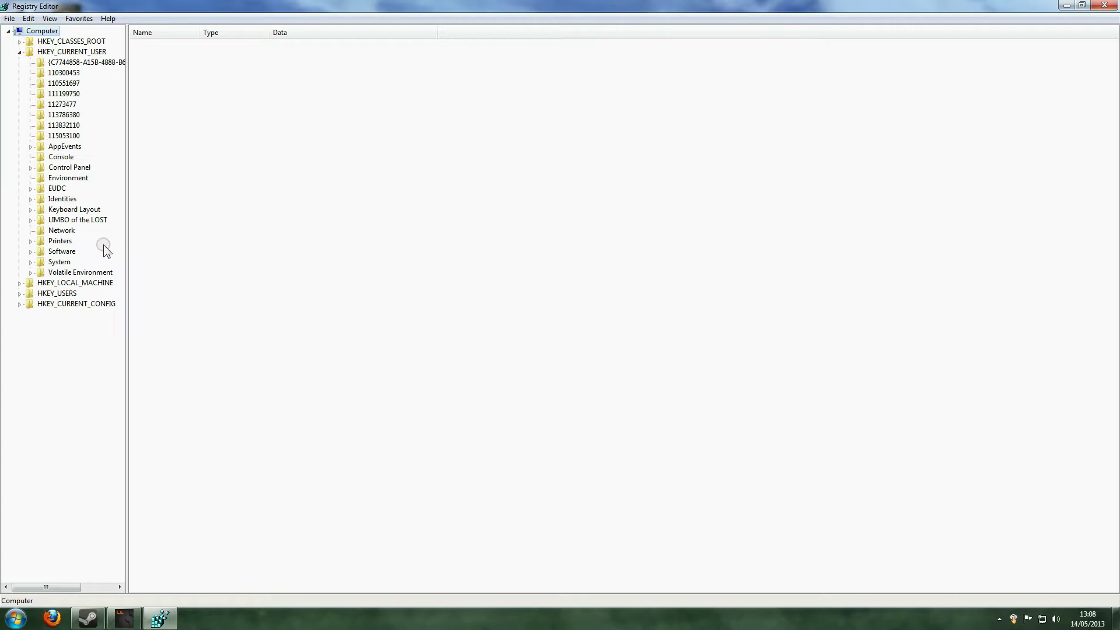
left_click(31, 251)
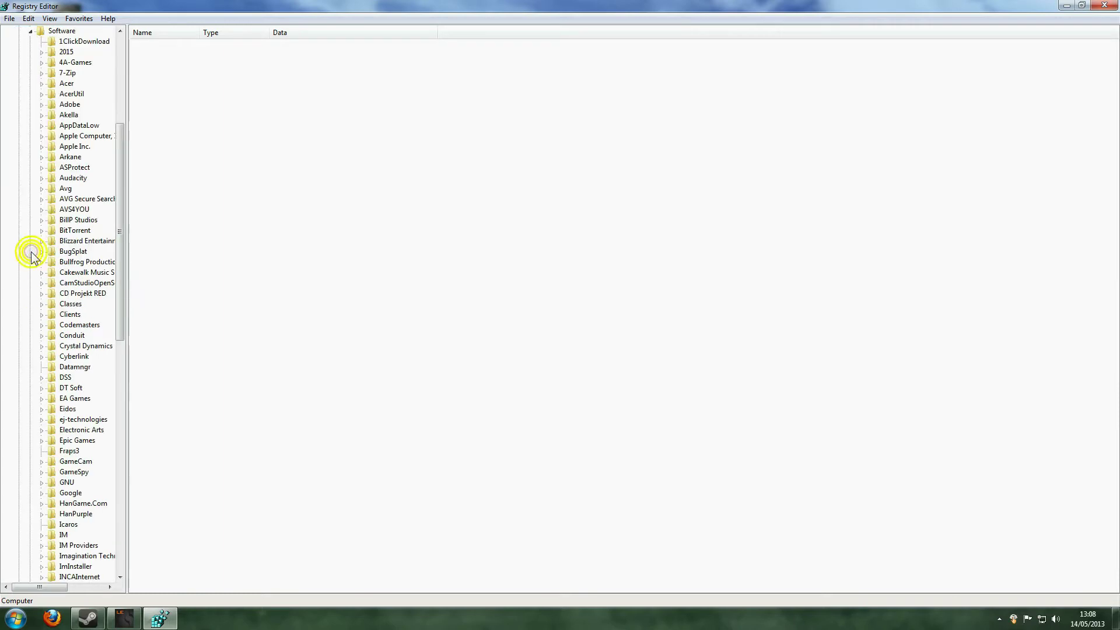
scroll(71, 267, "down", 11)
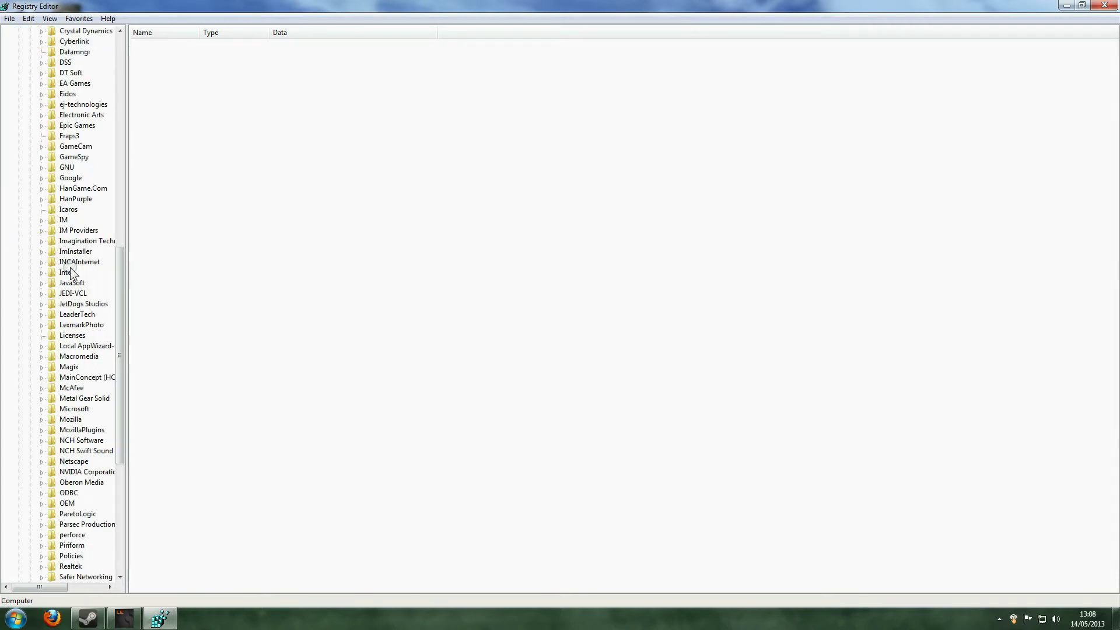
scroll(71, 350, "down", 1)
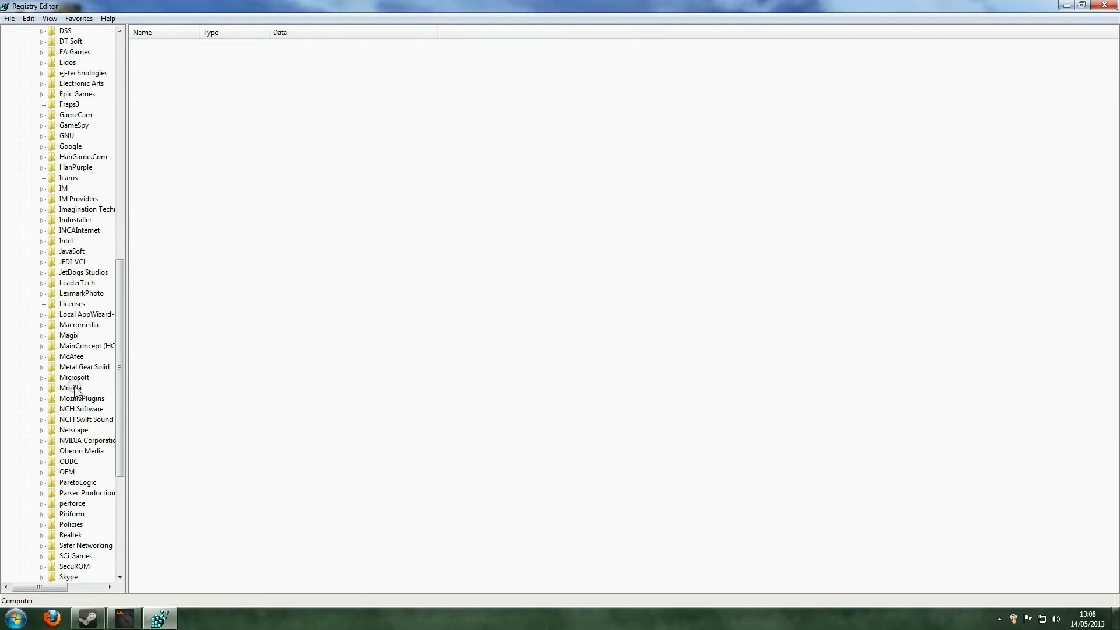
double_click(74, 377)
scroll(88, 381, "down", 10)
scroll(91, 383, "down", 5)
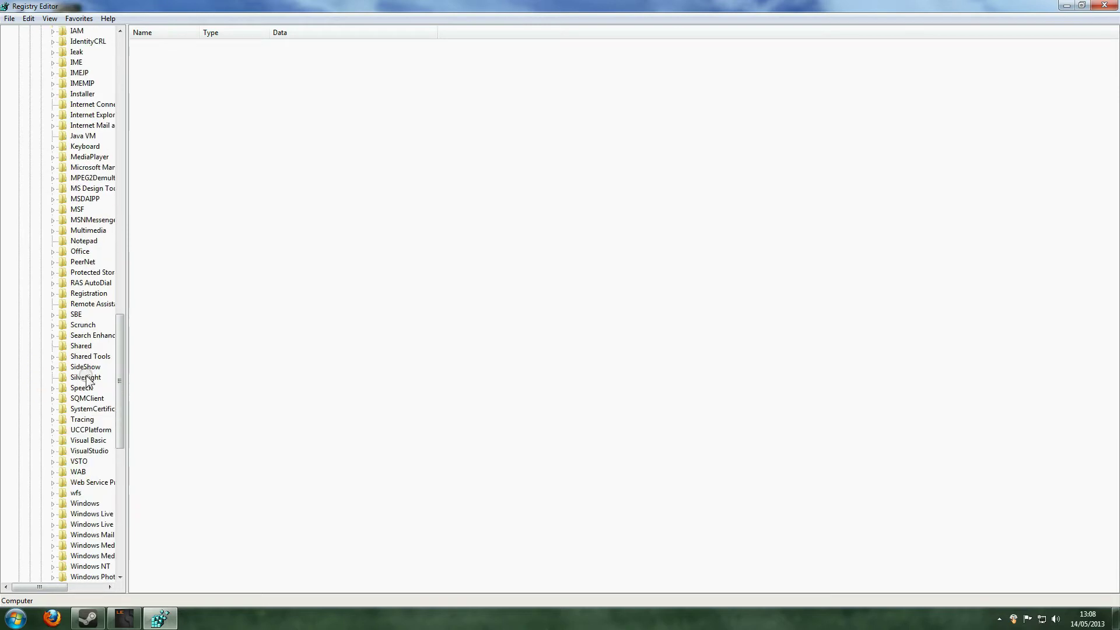
scroll(90, 383, "down", 5)
scroll(90, 383, "down", 3)
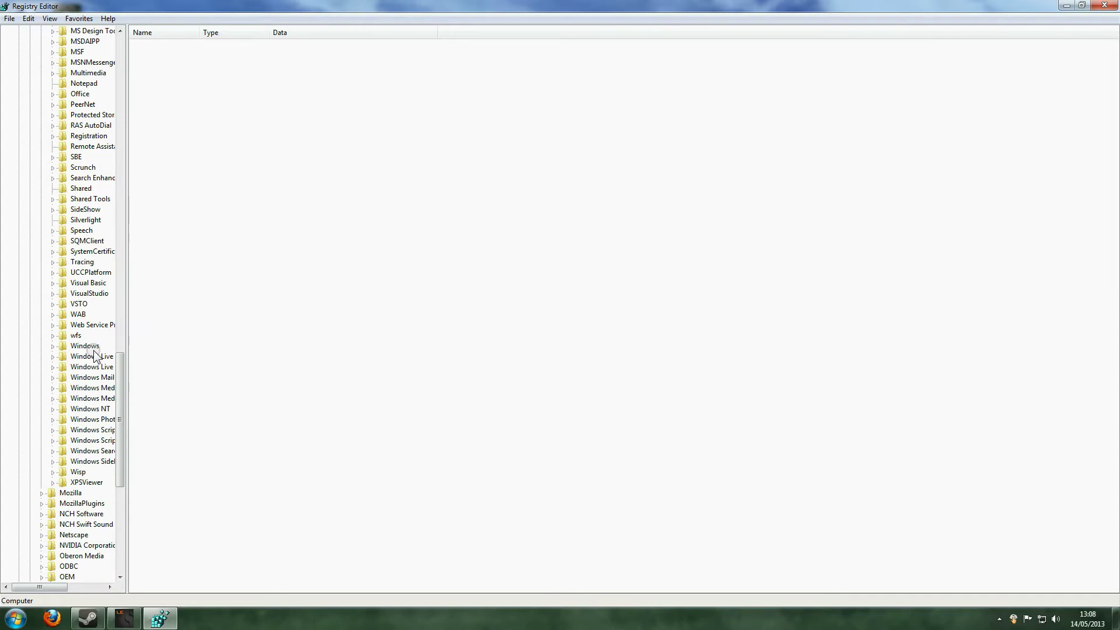
left_click(54, 345)
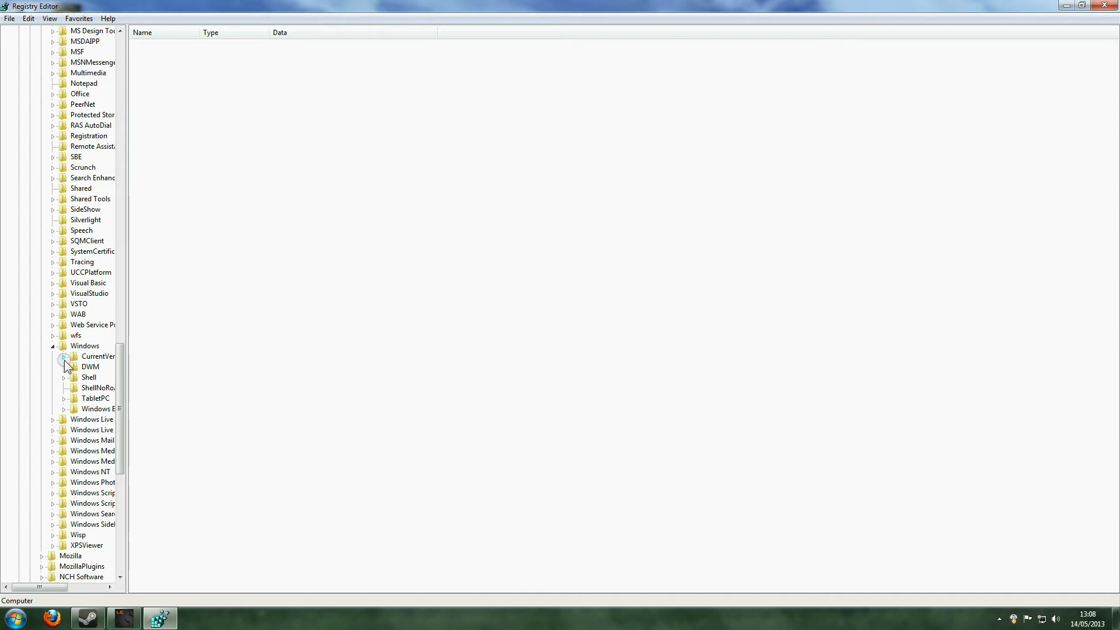
left_click(65, 357)
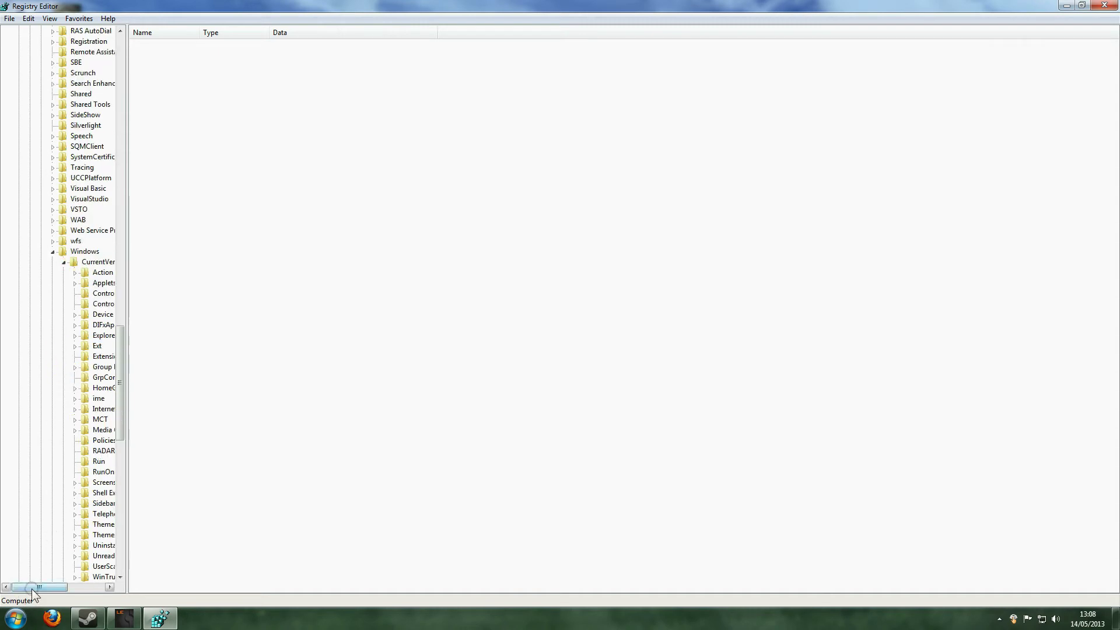
left_click_drag(32, 588, 53, 583)
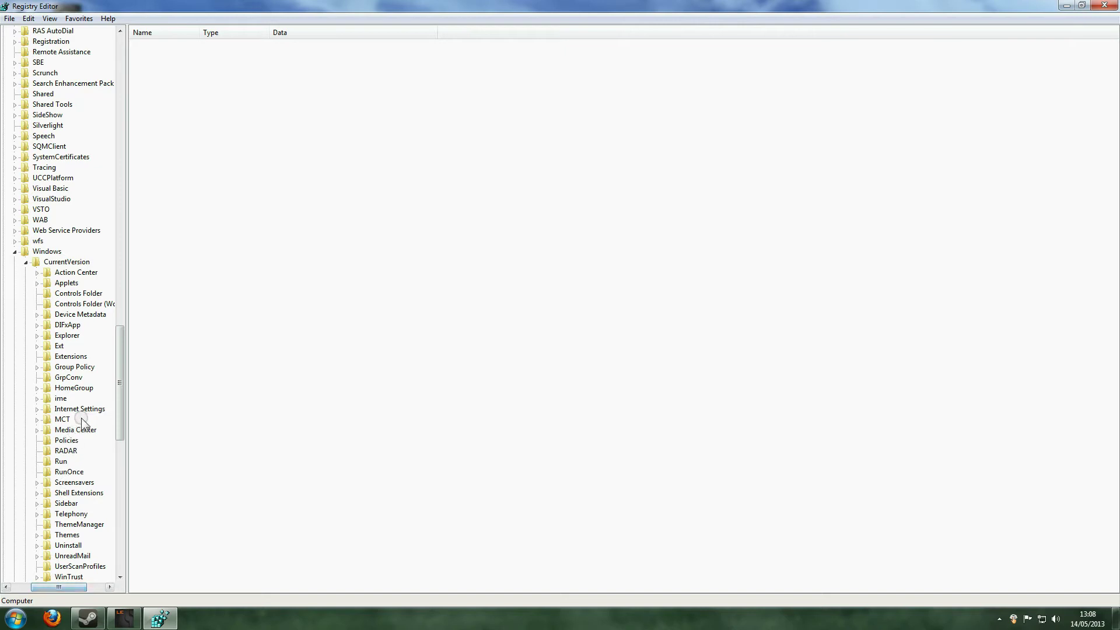
- Expand Internet Settings and then Zones to reveal zone keys 0 through 4
left_click(40, 409)
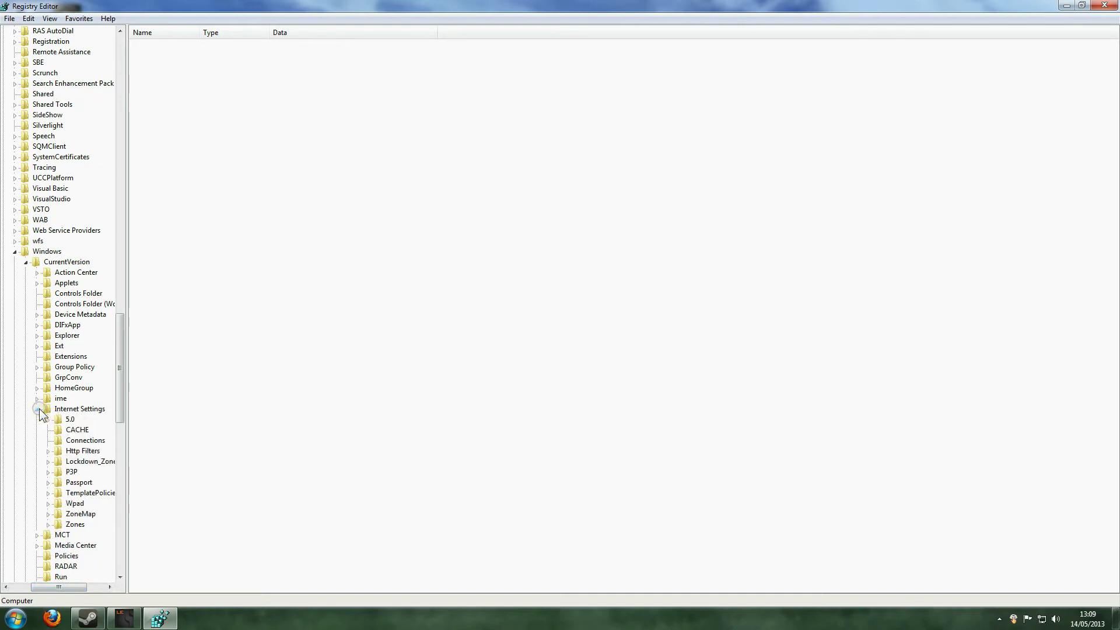
left_click(51, 525)
scroll(93, 496, "down", 3)
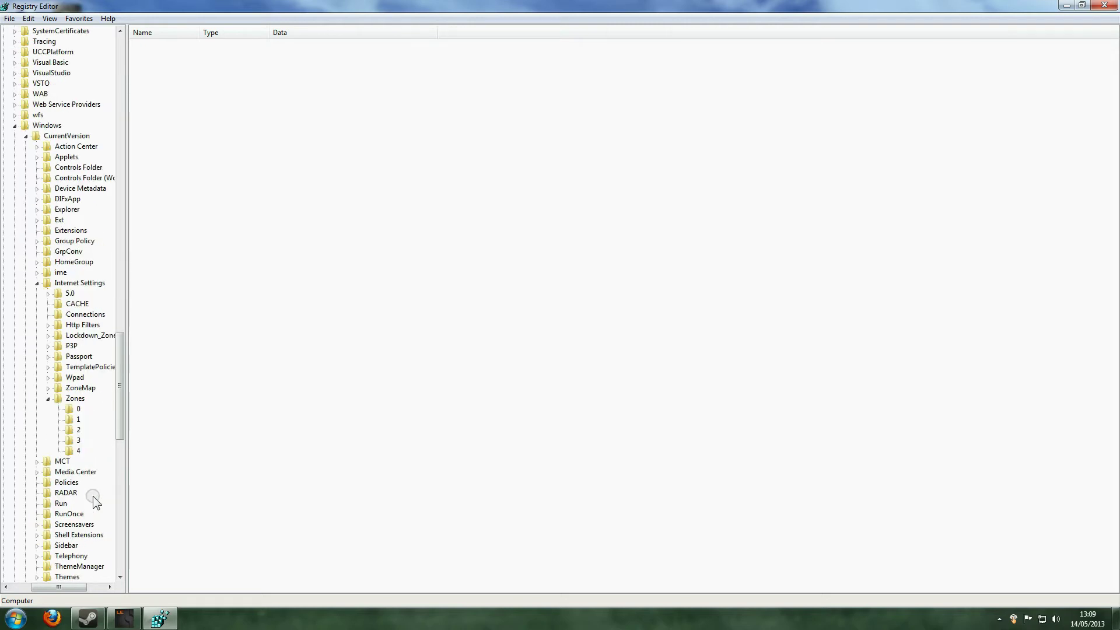
scroll(92, 496, "down", 3)
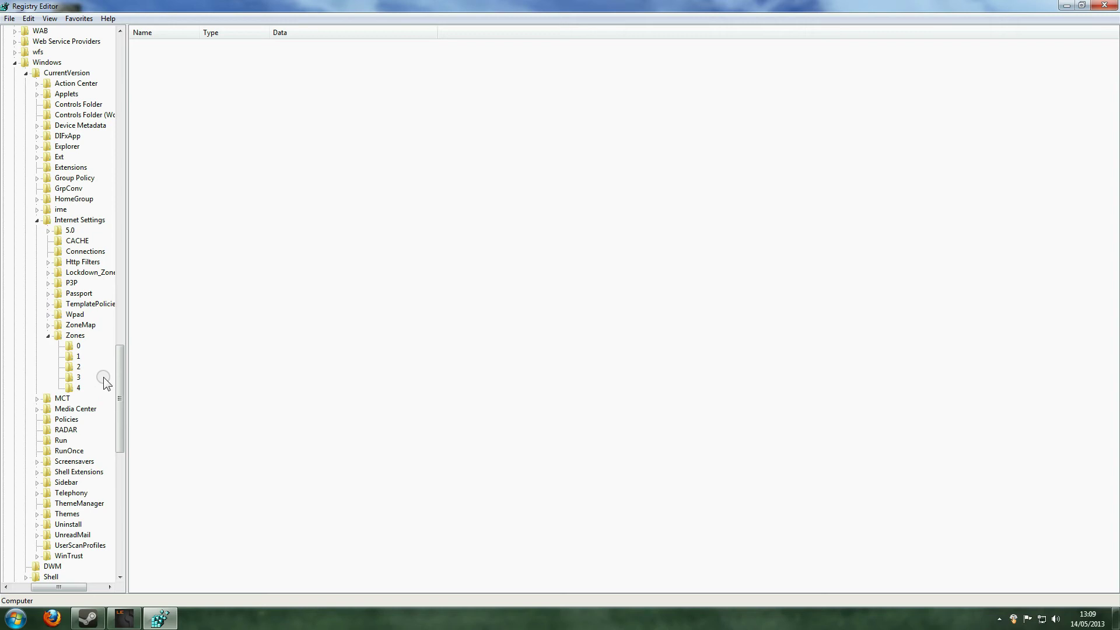
- Select zone 0 under Zones and bring up its context menu with Delete
left_click(80, 345)
right_click(78, 343)
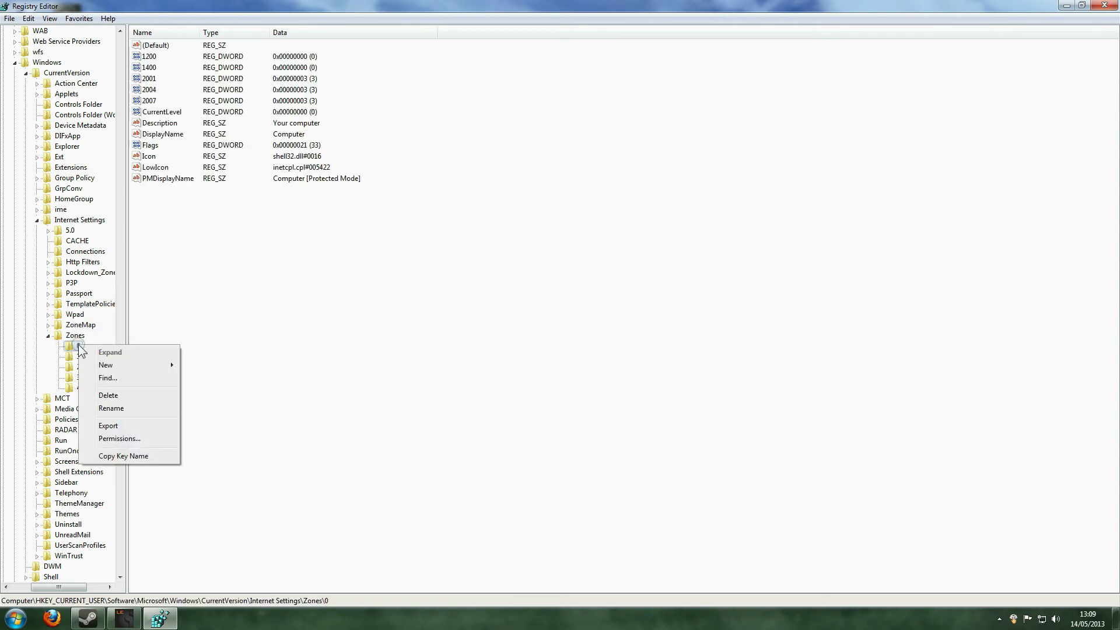